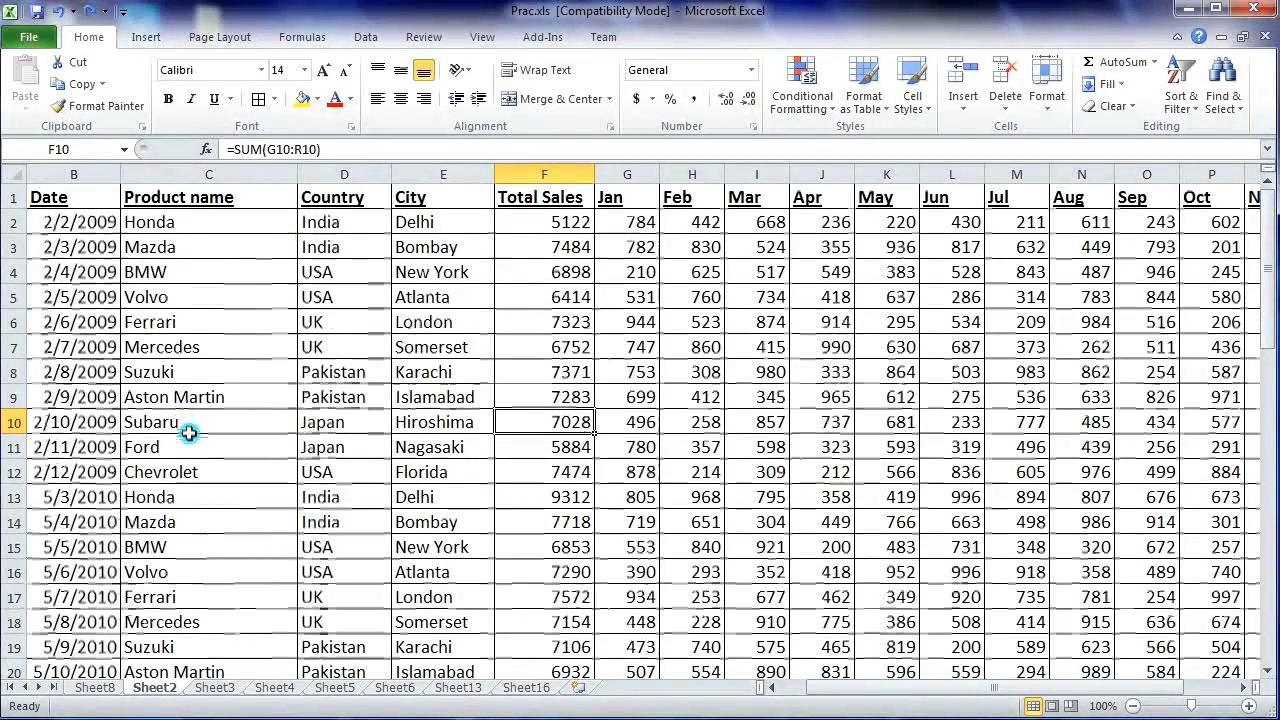
- Make row 10 (Subaru) taller by dragging its border to a height of about 45
click(10, 421)
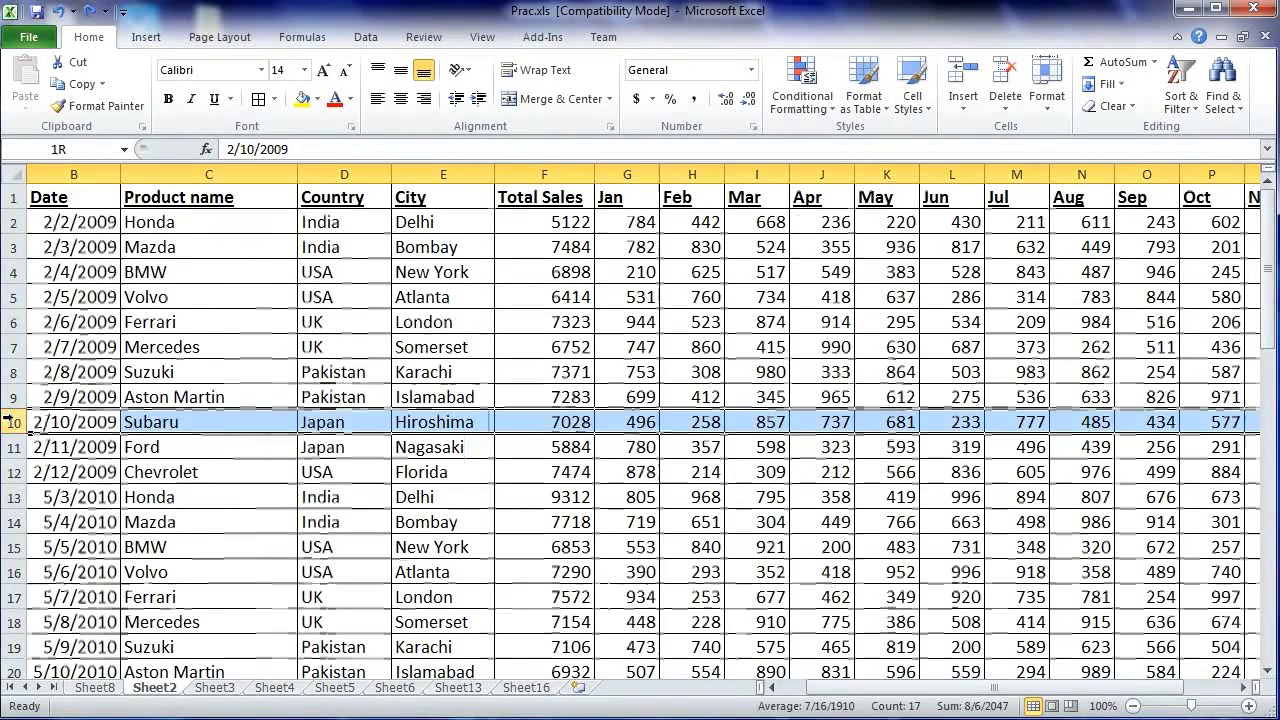
click(196, 450)
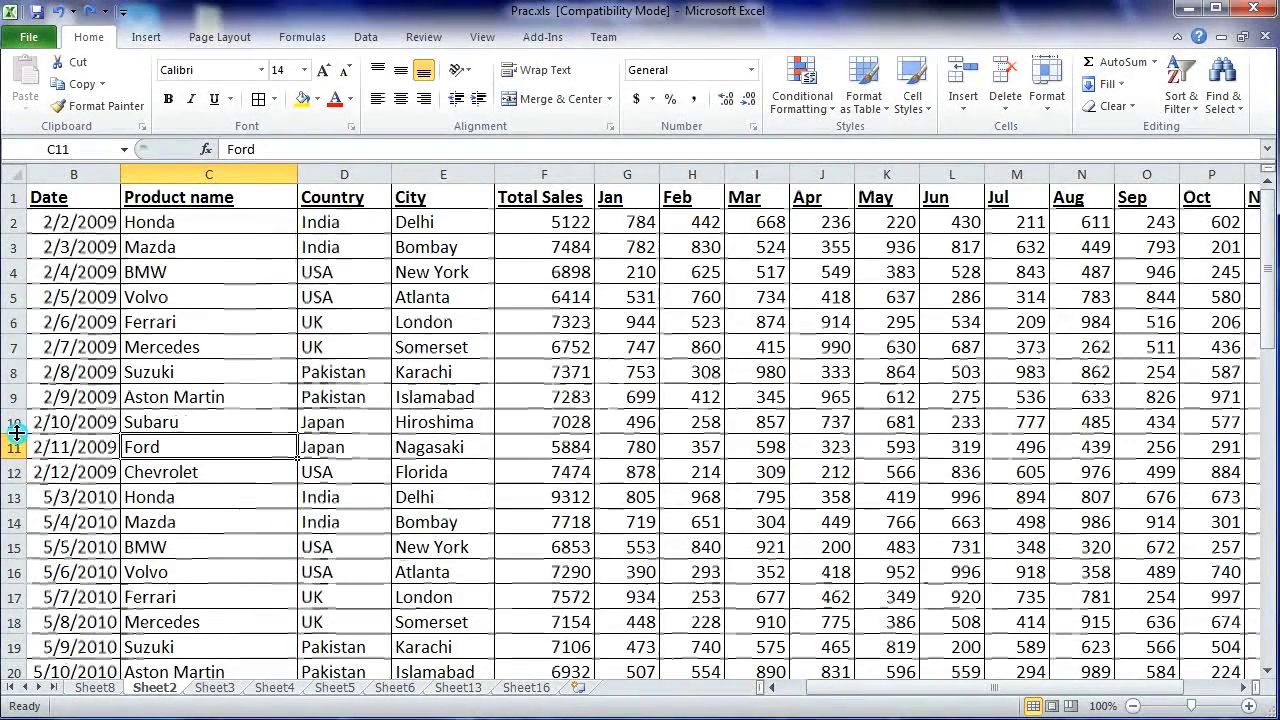
drag(17, 433, 17, 434)
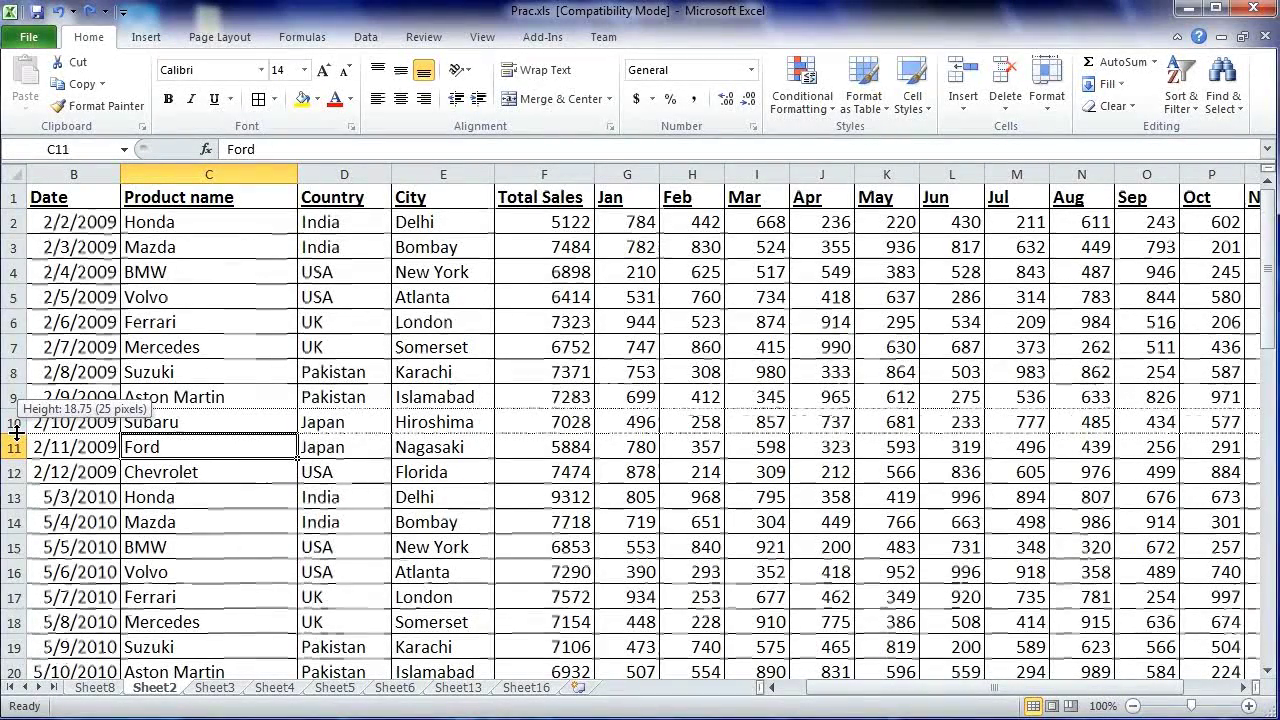
mouse_move(17, 433)
mouse_down()
mouse_move(17, 468)
mouse_move(19, 414)
mouse_move(22, 447)
mouse_up()
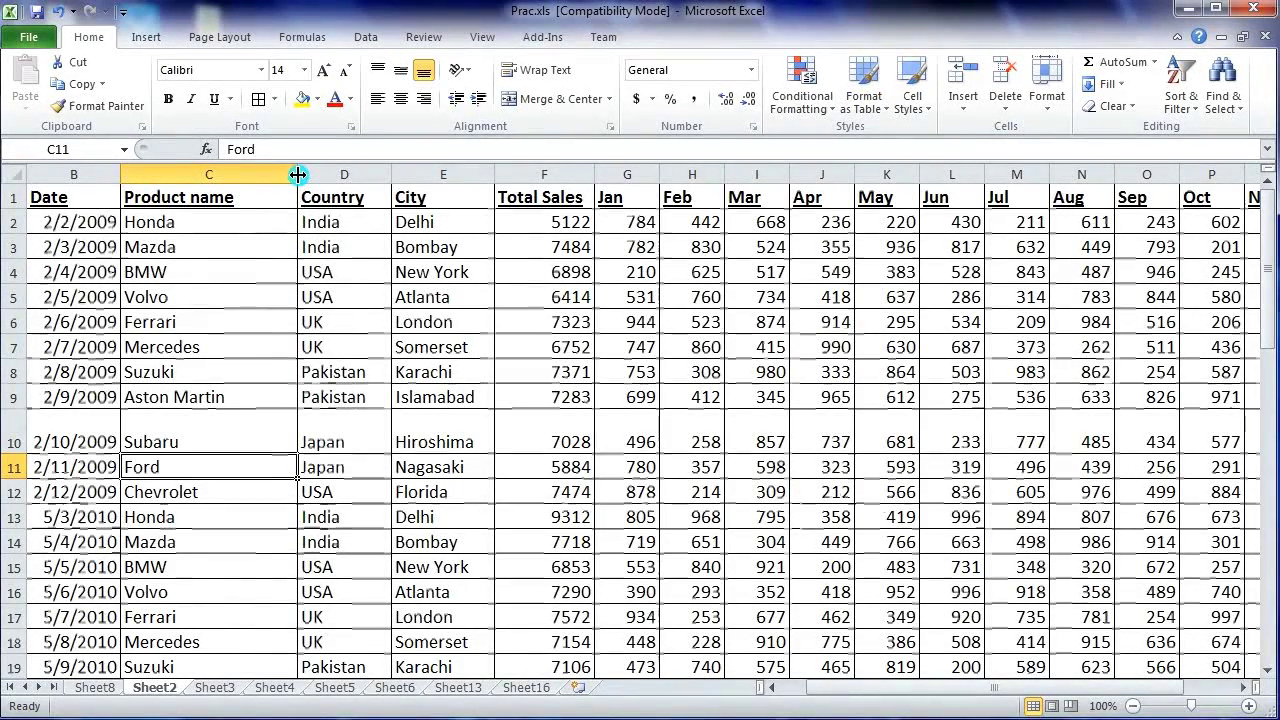
- Widen the Product name column to about 31.86, then undo the widening
drag(298, 175, 297, 175)
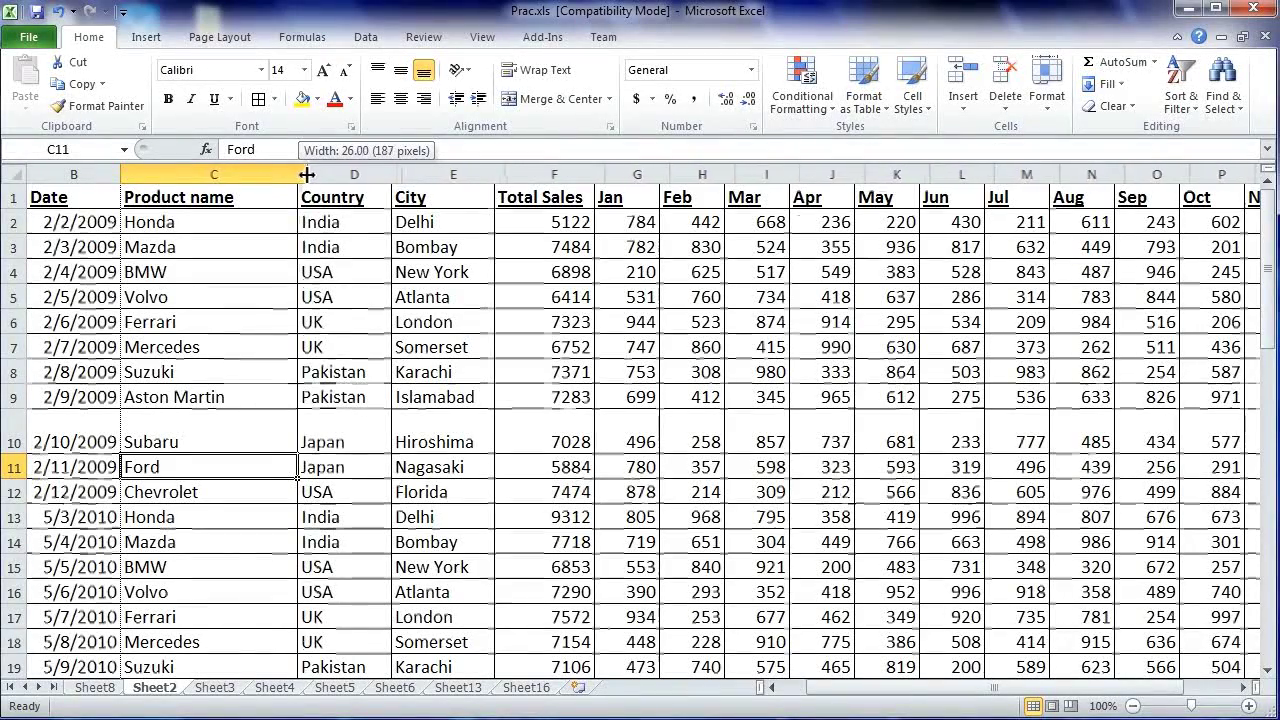
drag(298, 175, 489, 198)
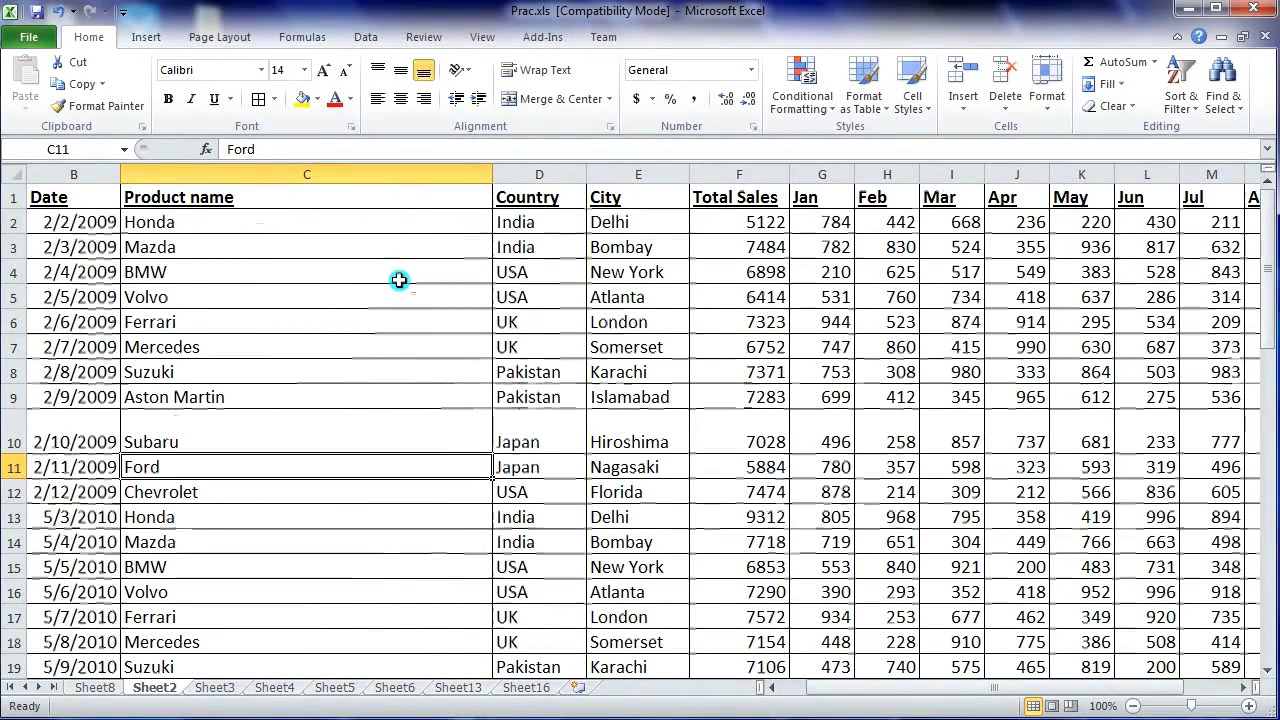
key(ctrl+z)
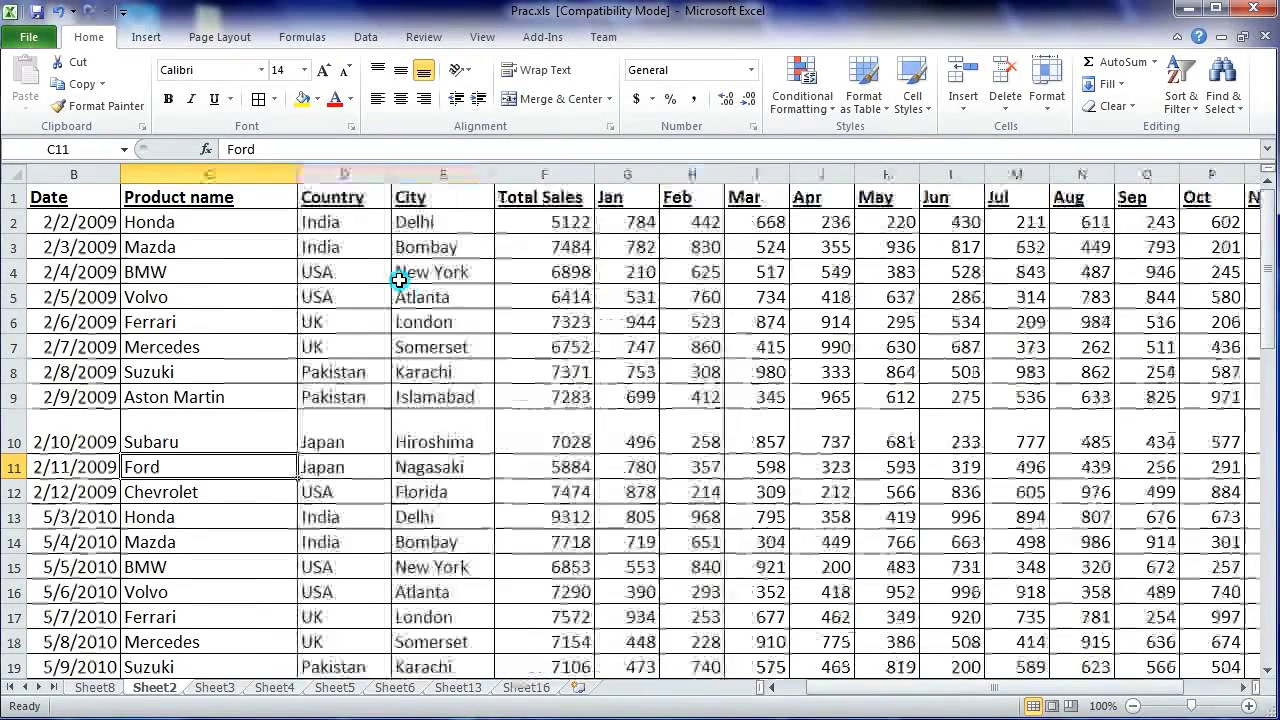
- Undo the row 10 height change and stretch Aston Martin row 9 to about 46.50
key(ctrl+z)
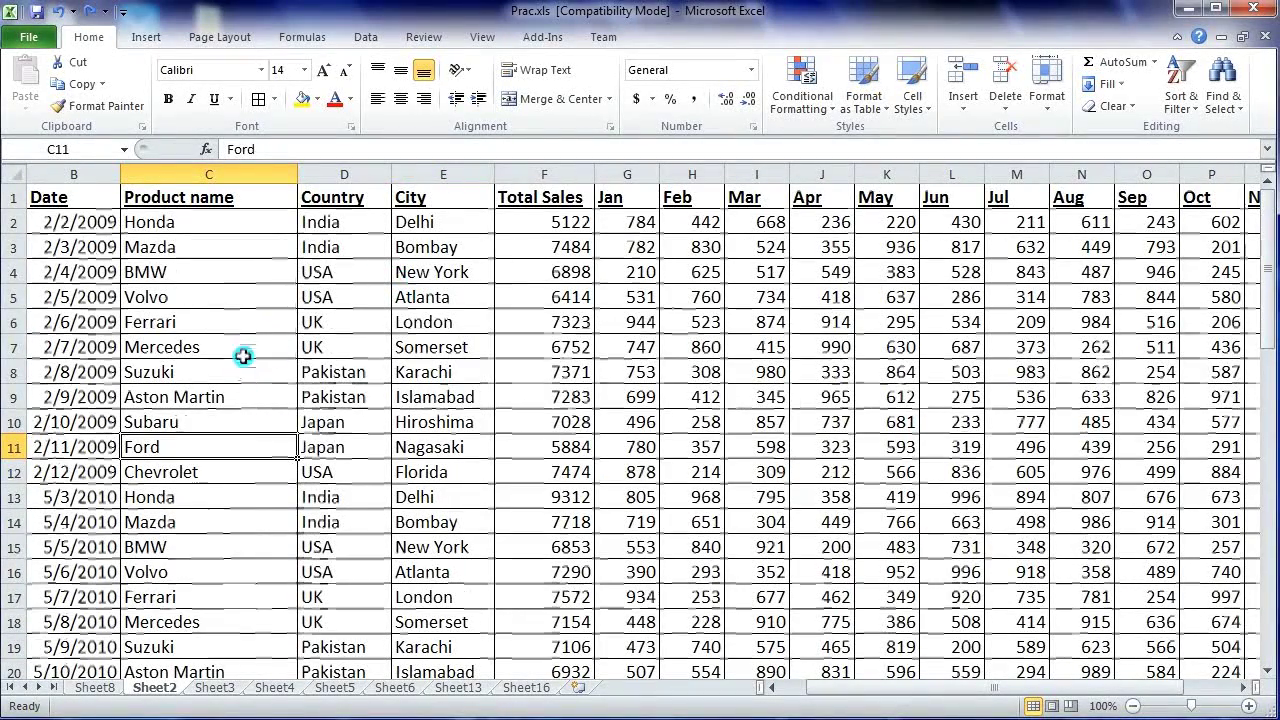
click(247, 338)
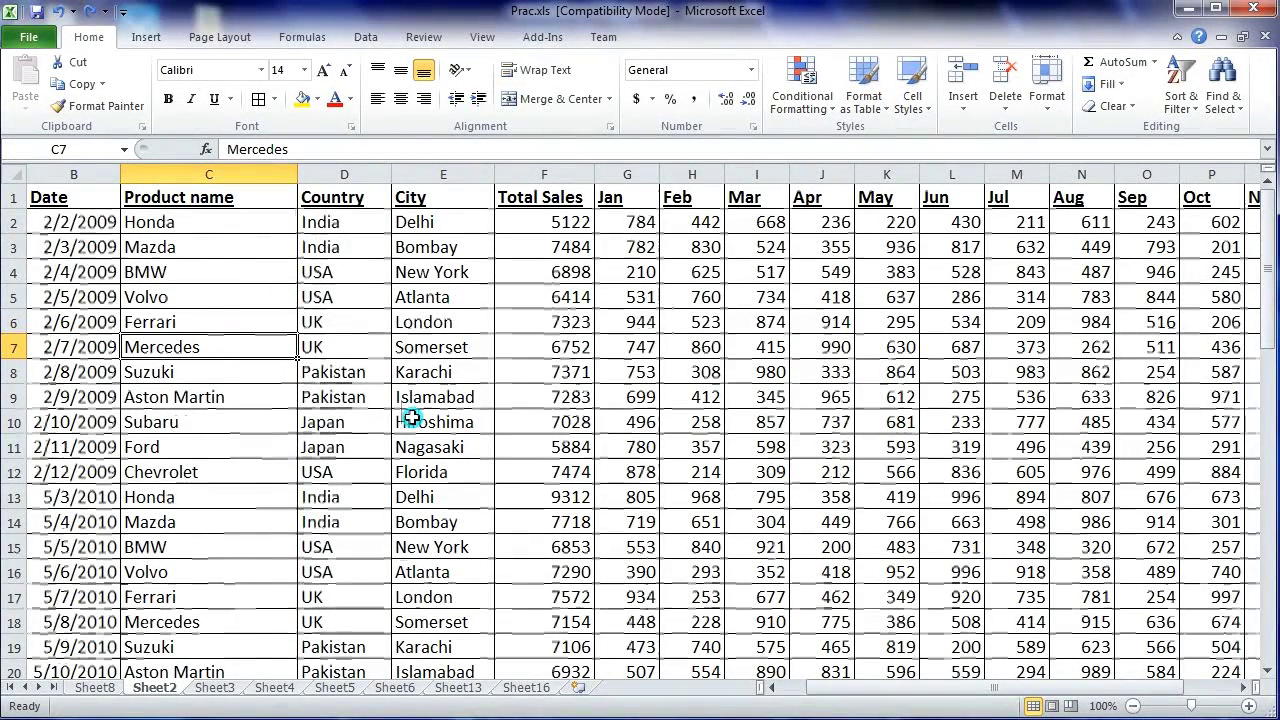
drag(18, 384, 18, 455)
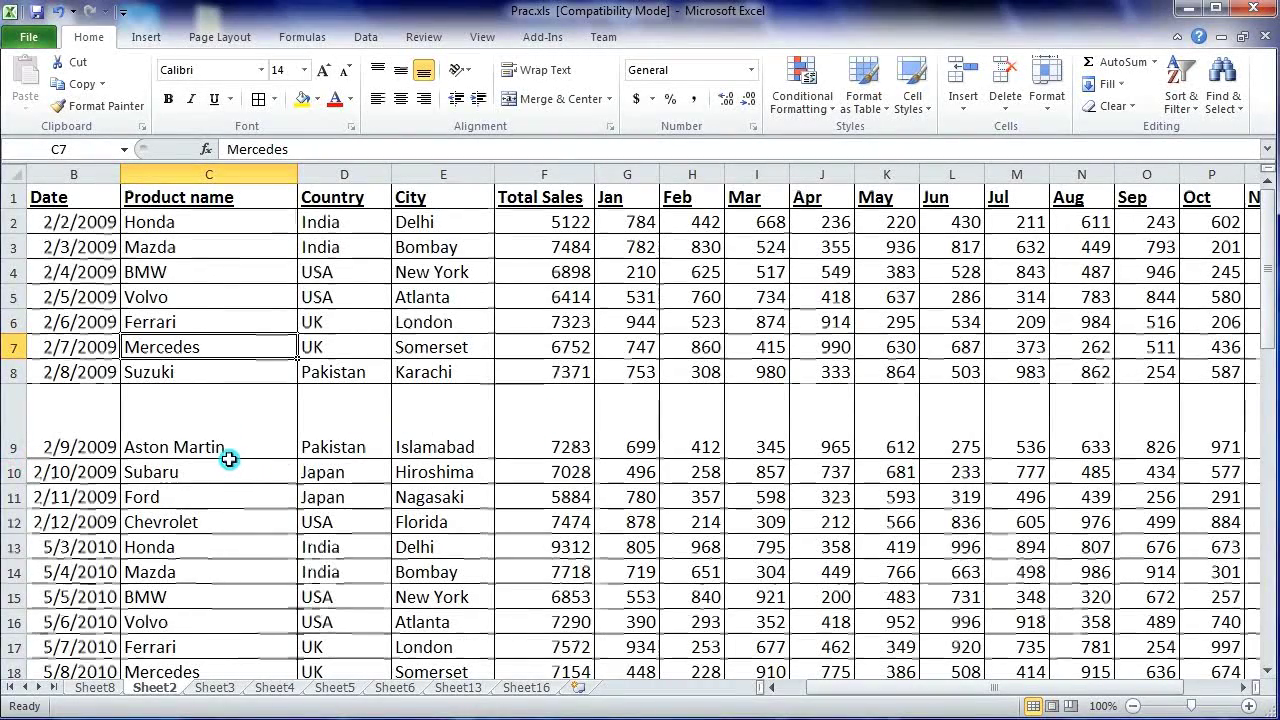
click(4, 424)
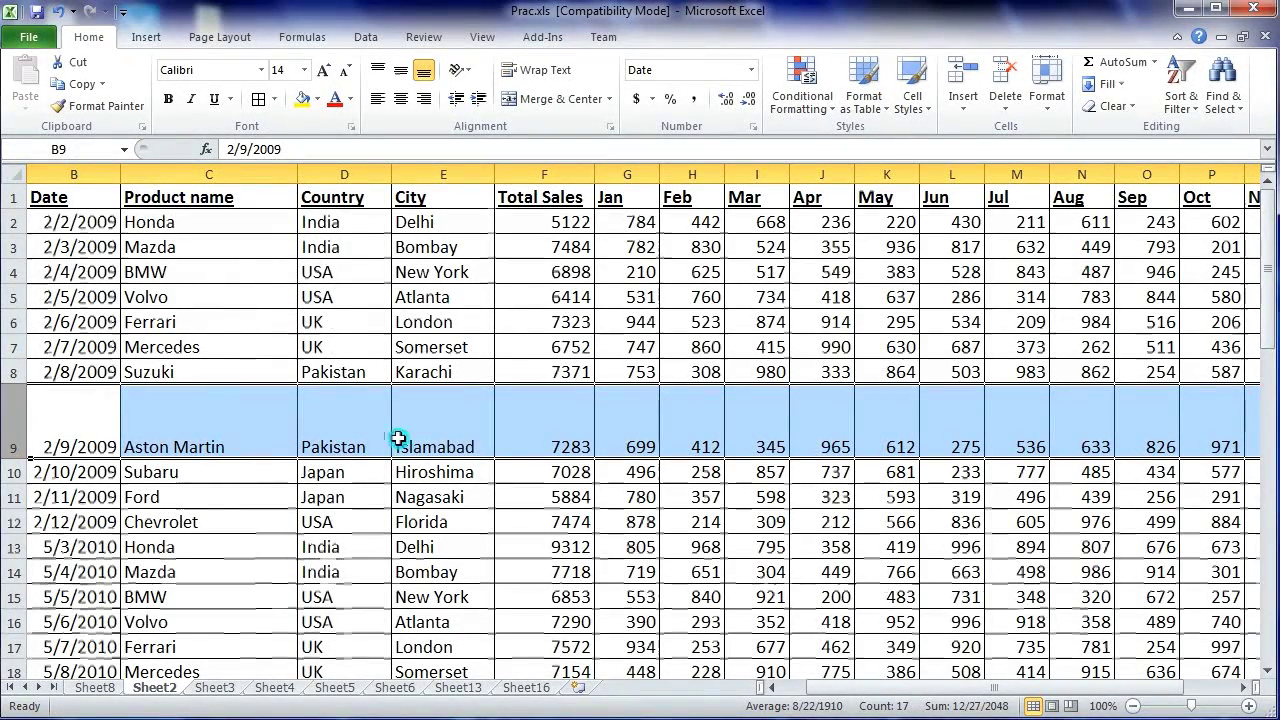
- AutoFit row 9's height so the Aston Martin row matches the other rows
click(1053, 110)
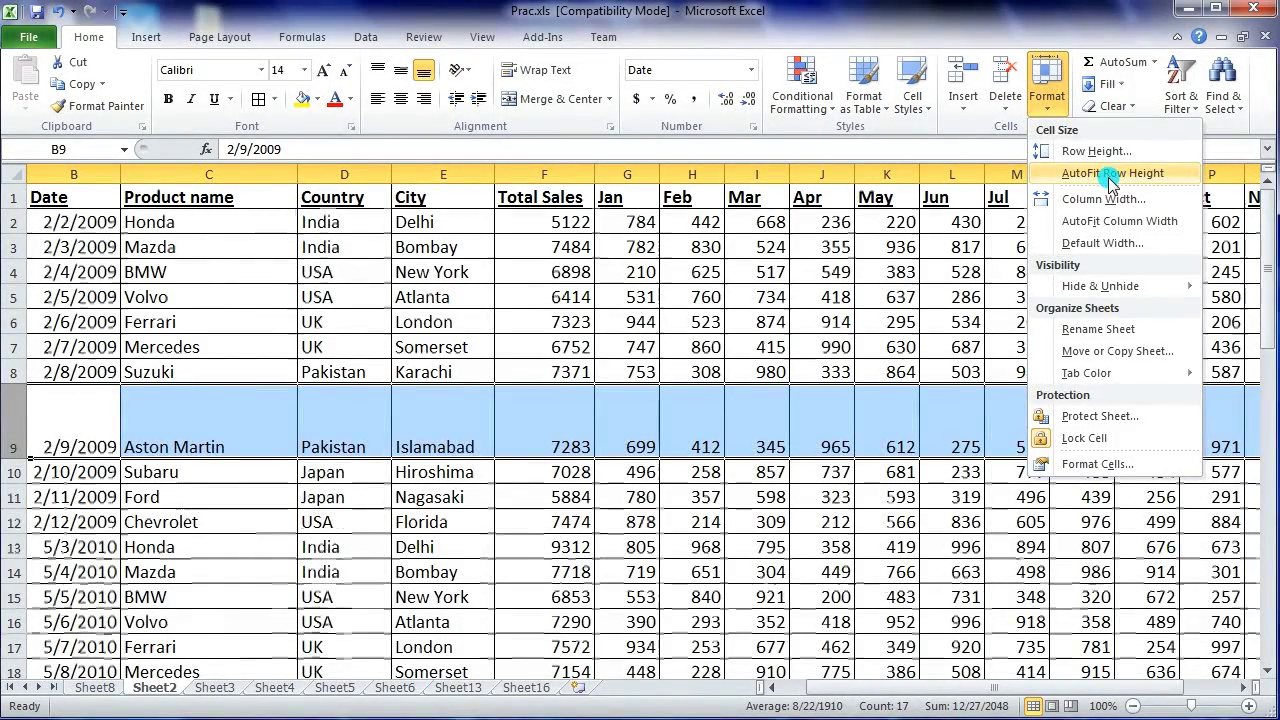
click(1110, 176)
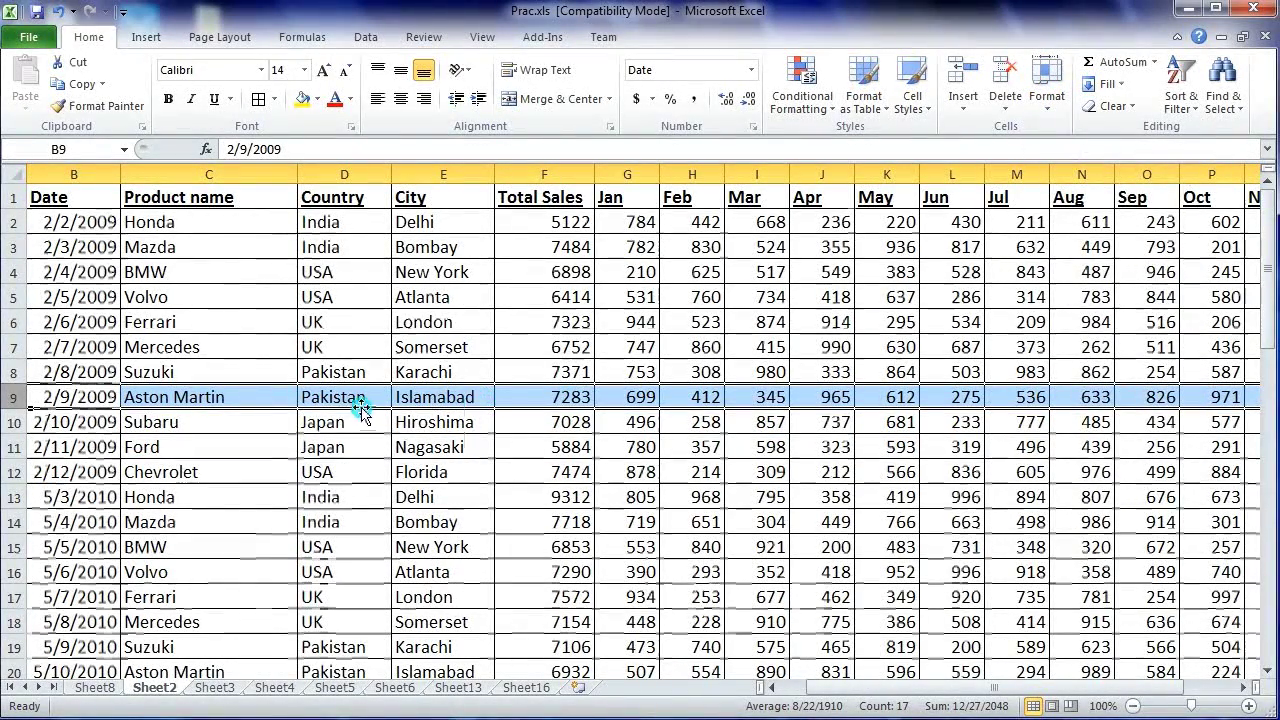
click(354, 461)
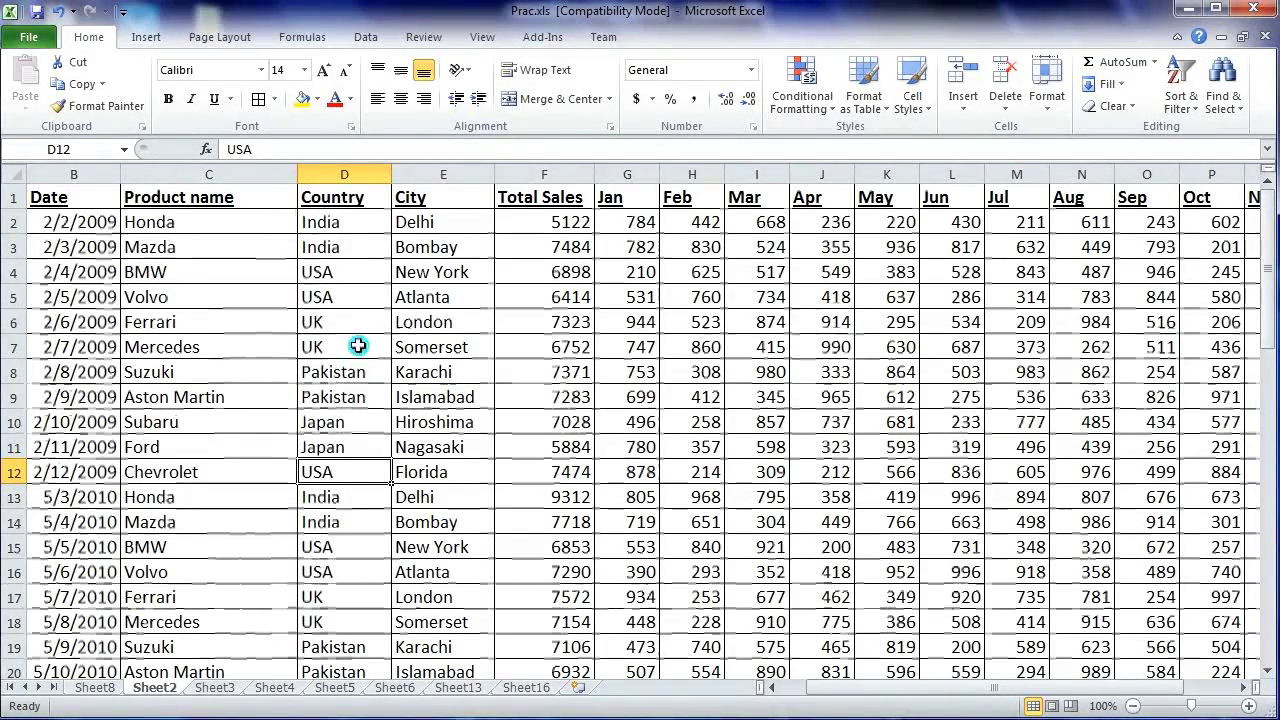
- Drag the City column much wider, then AutoFit column E's width to its entries
drag(495, 175, 661, 175)
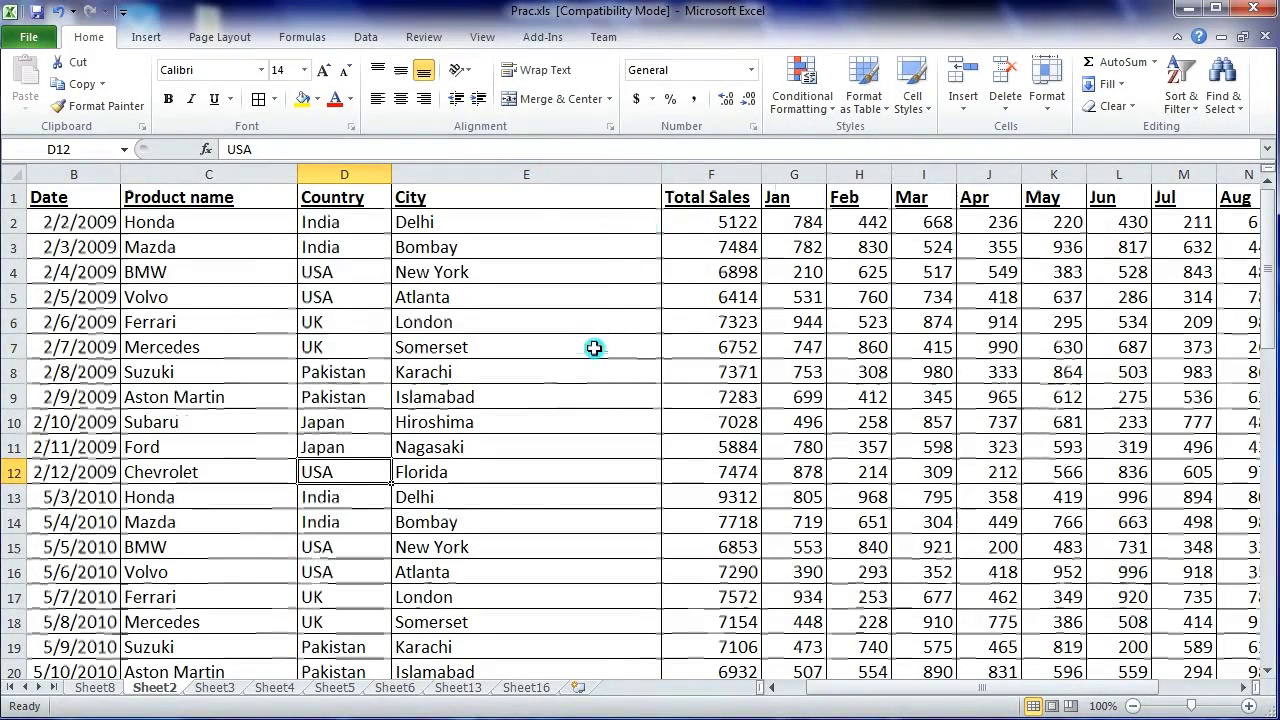
click(571, 172)
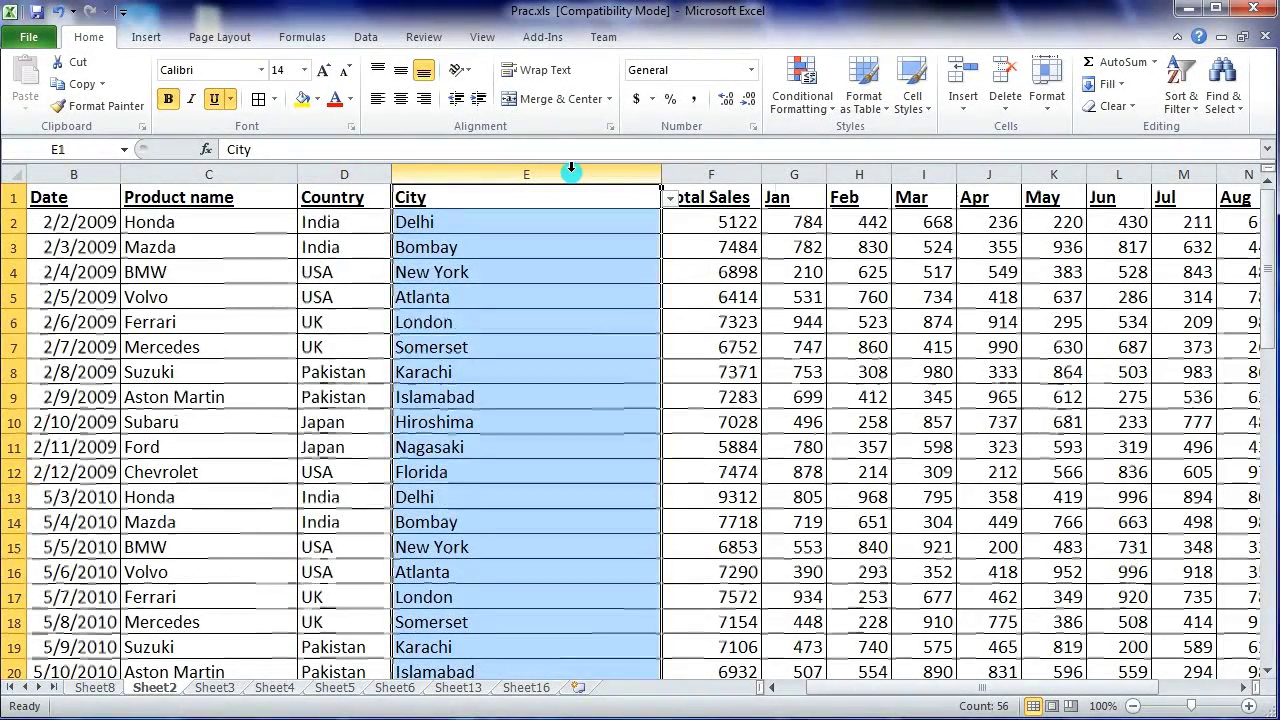
click(1046, 98)
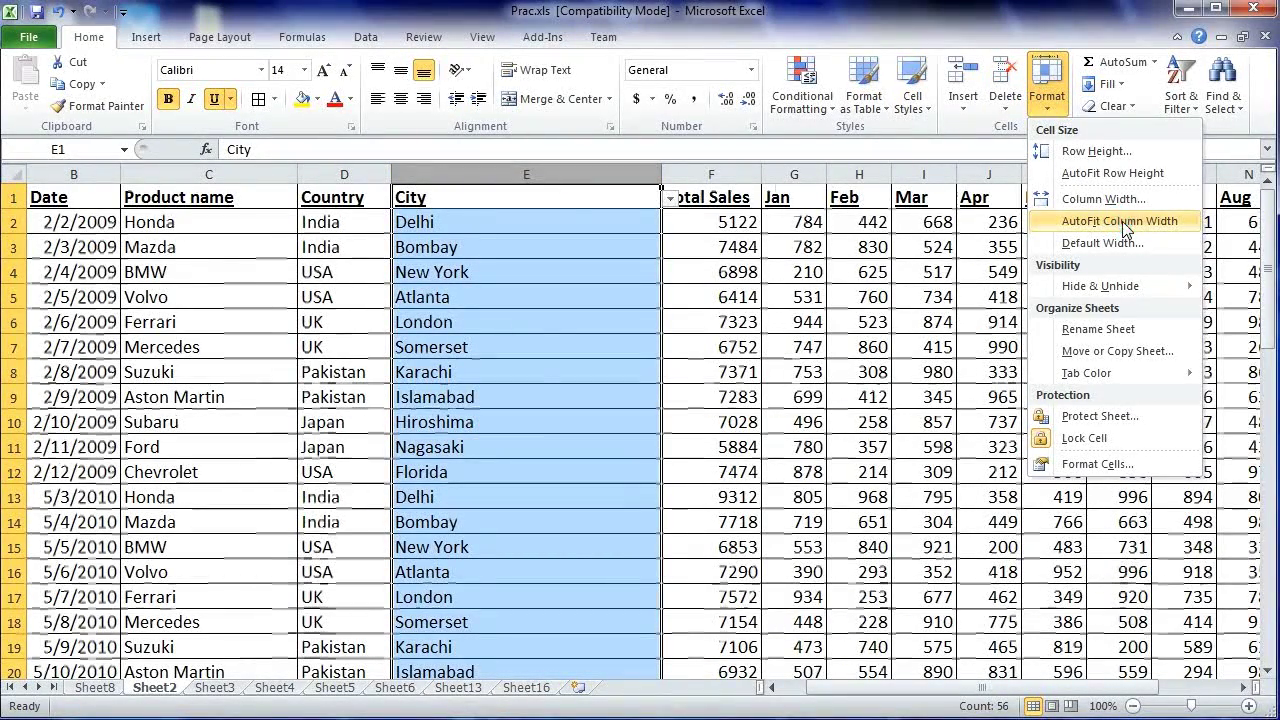
click(1126, 222)
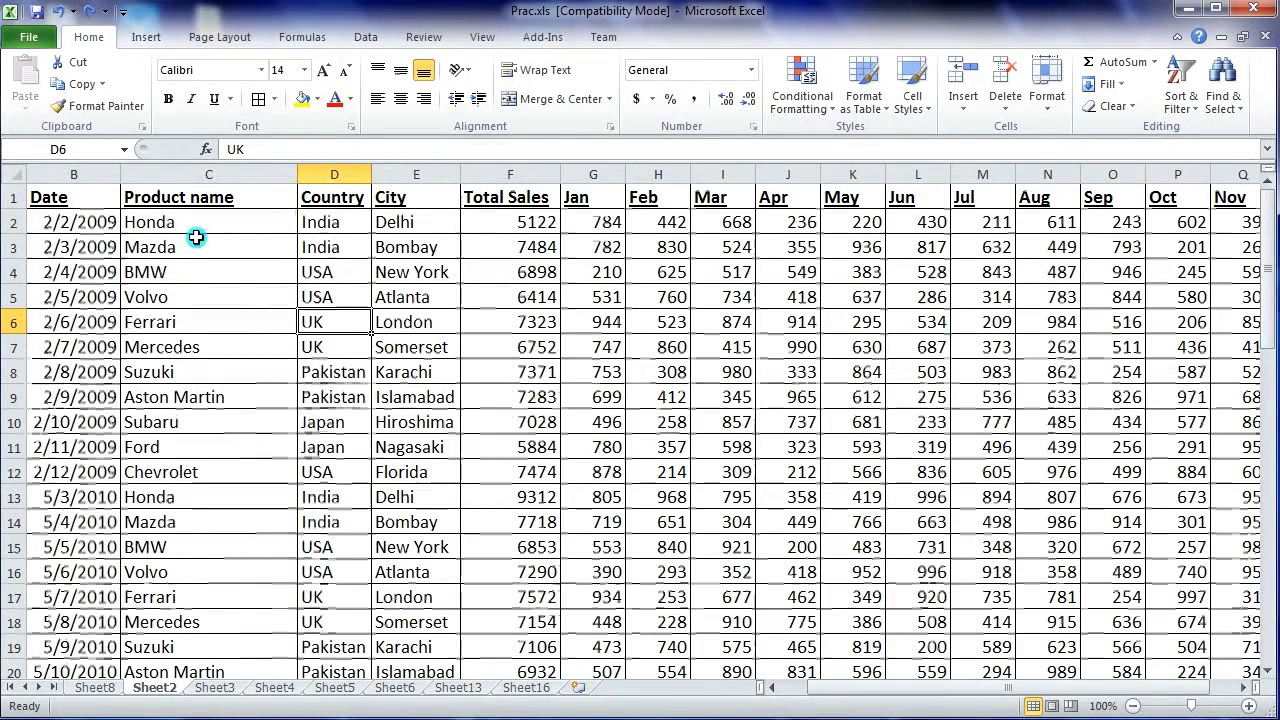
- Set rows 2–9 to a row height of 25, then select the whole sheet
click(11, 224)
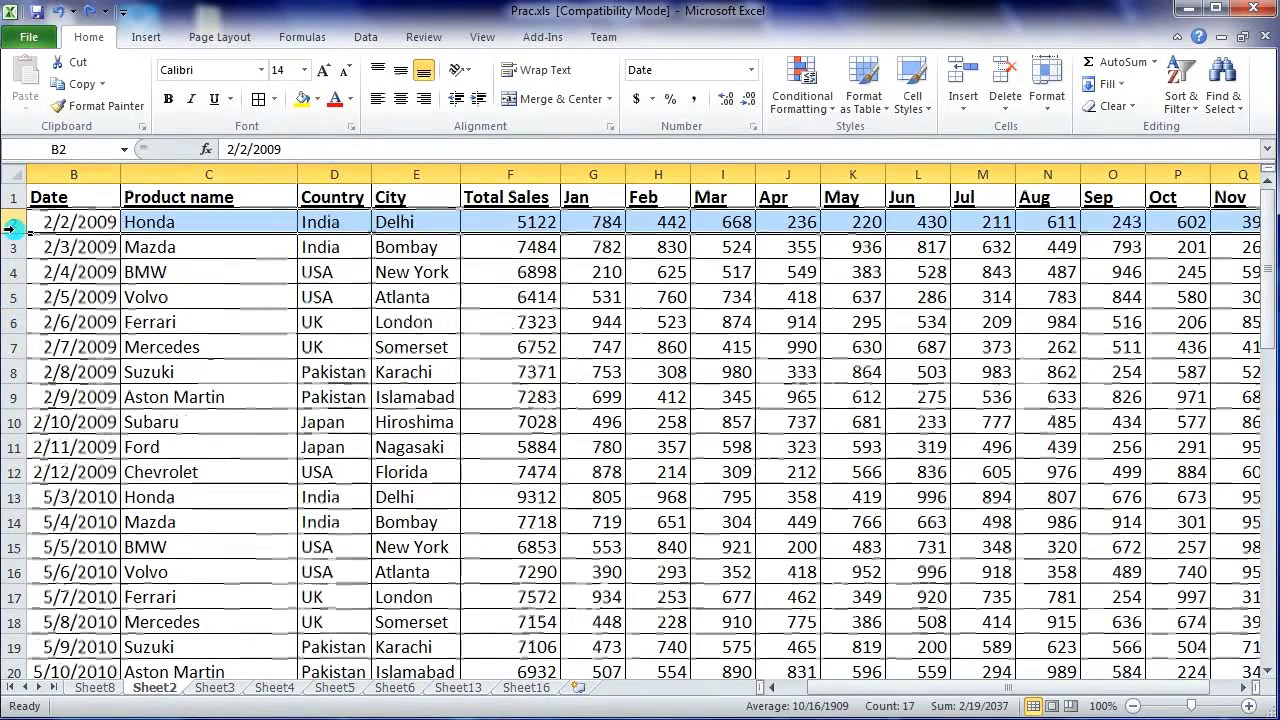
key(shift+Down)
key(shift+Down)
key(shift+Down)
key(shift+Down)
key(shift+Down)
key(shift+Down)
key(shift+Down)
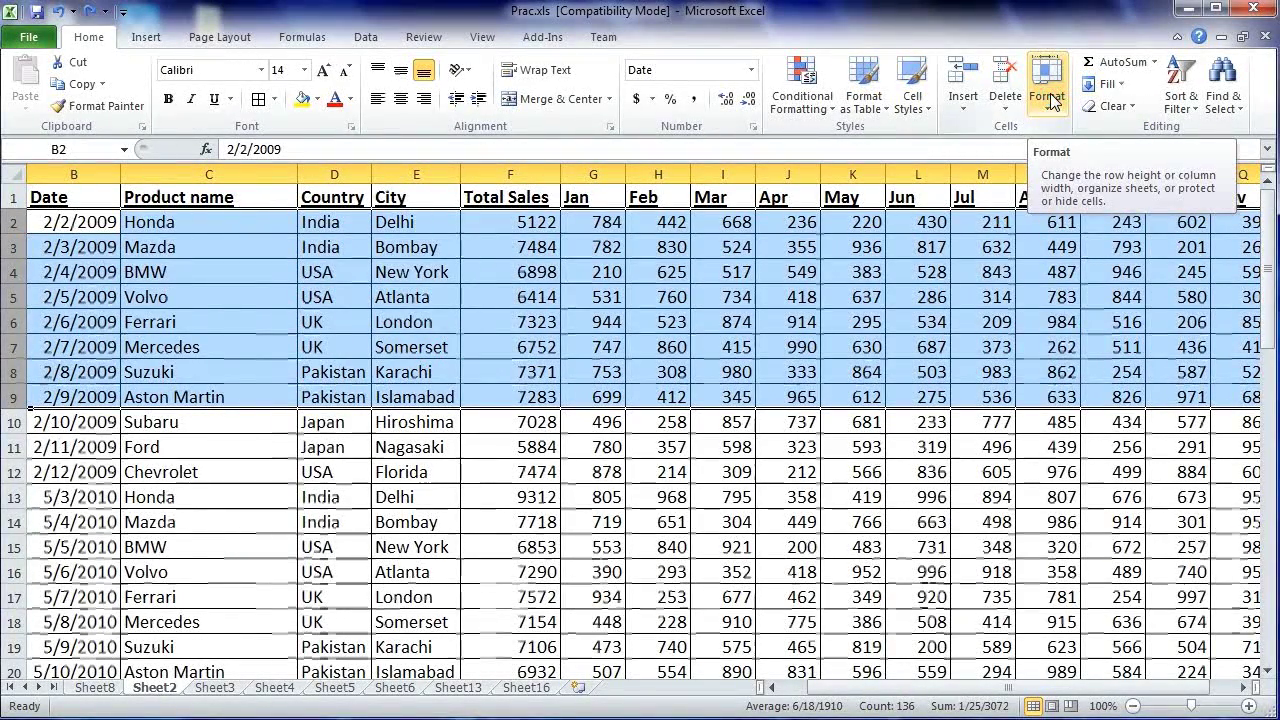
click(1047, 90)
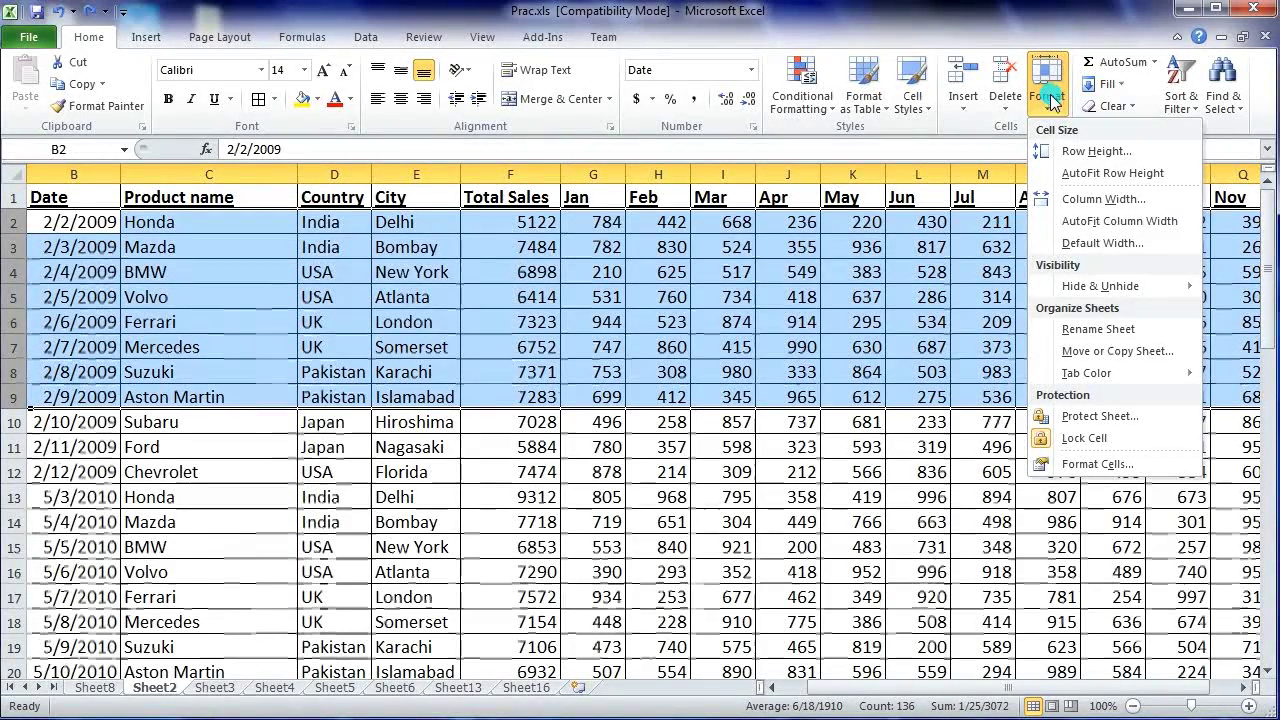
click(1093, 152)
text(25)
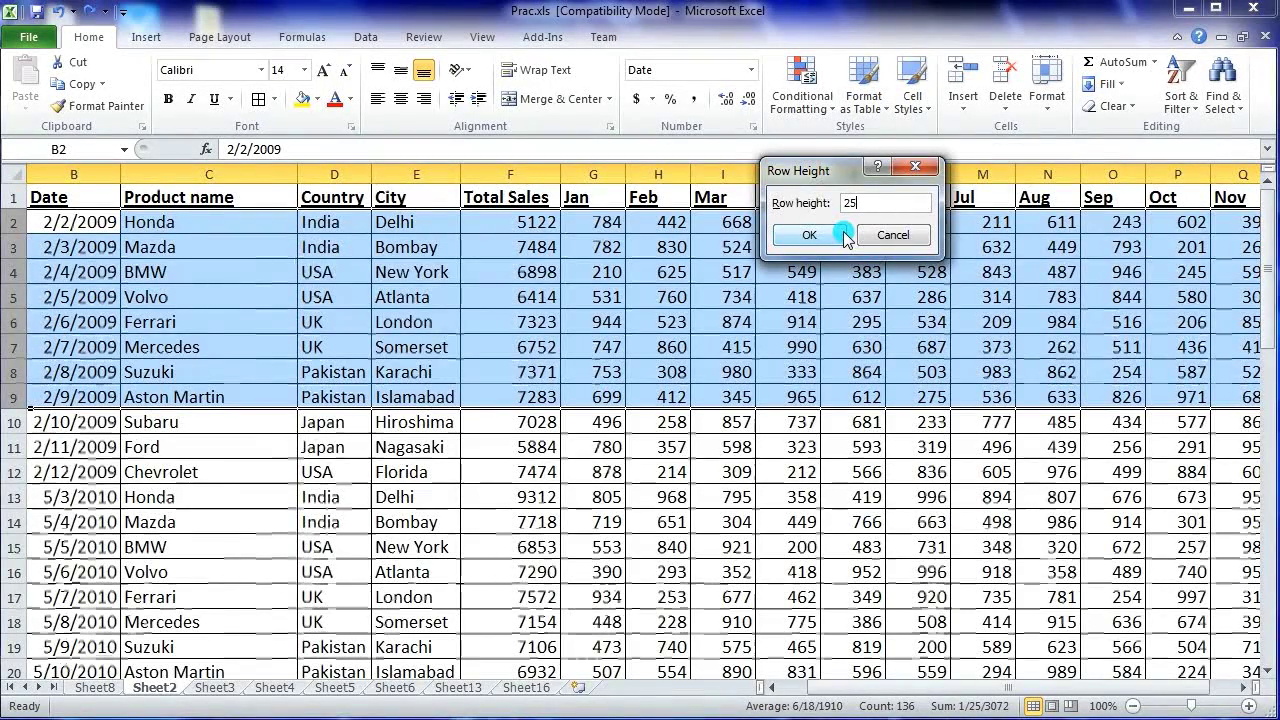
click(845, 236)
click(578, 545)
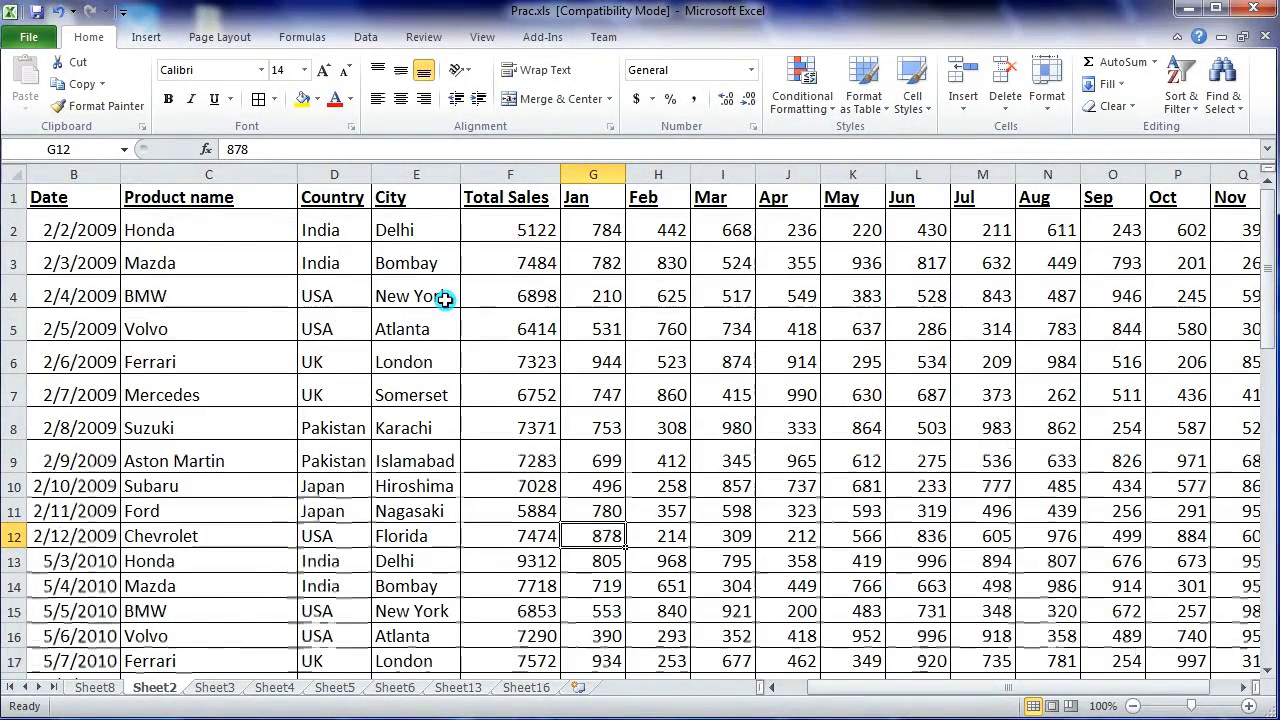
key(ctrl+a)
- AutoFit row heights across the sheet so rows 2–9 return to normal height
key(alt+h)
key(o)
key(a)
click(298, 421)
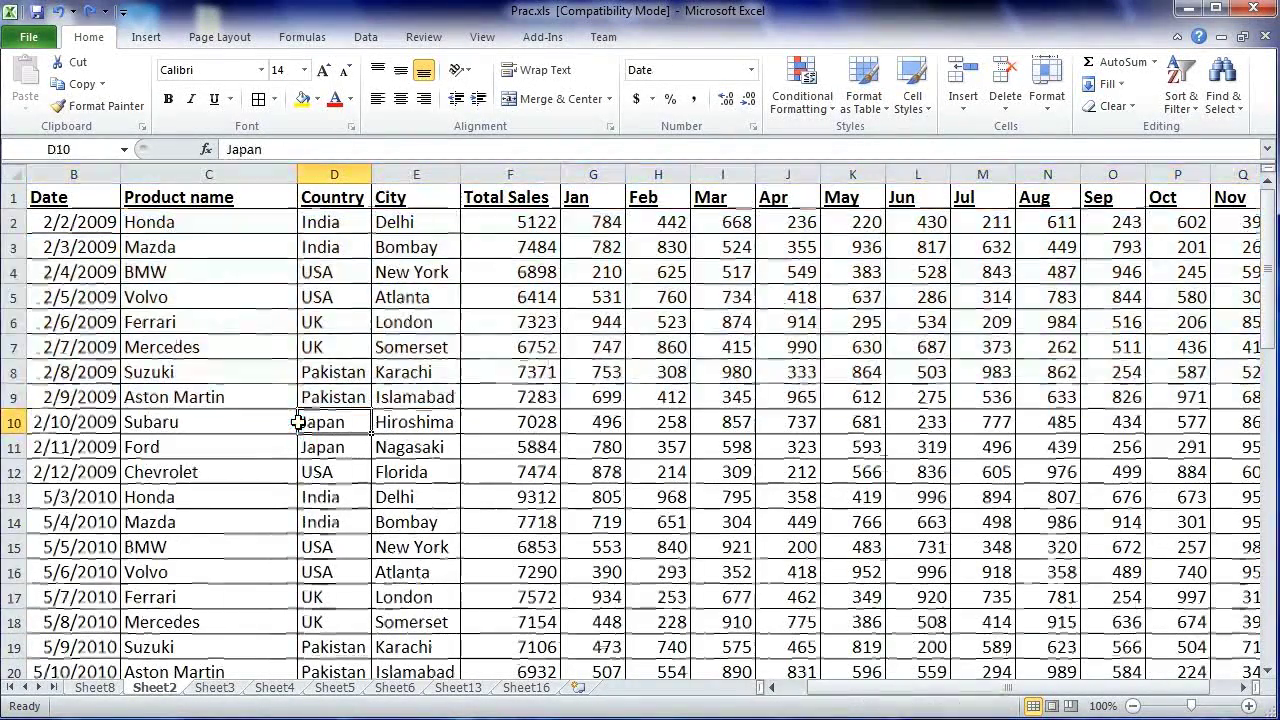
- Set the Product name, Country and City columns each to a width of 25
click(233, 175)
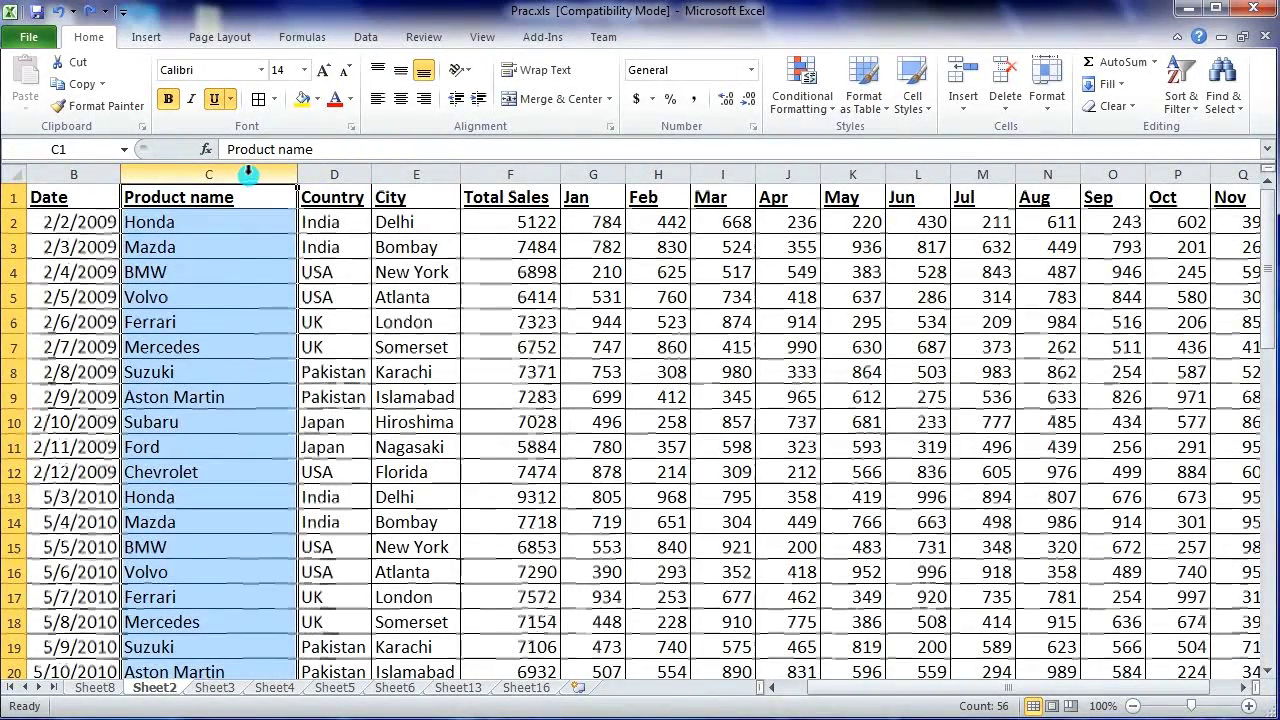
ctrl+click(334, 174)
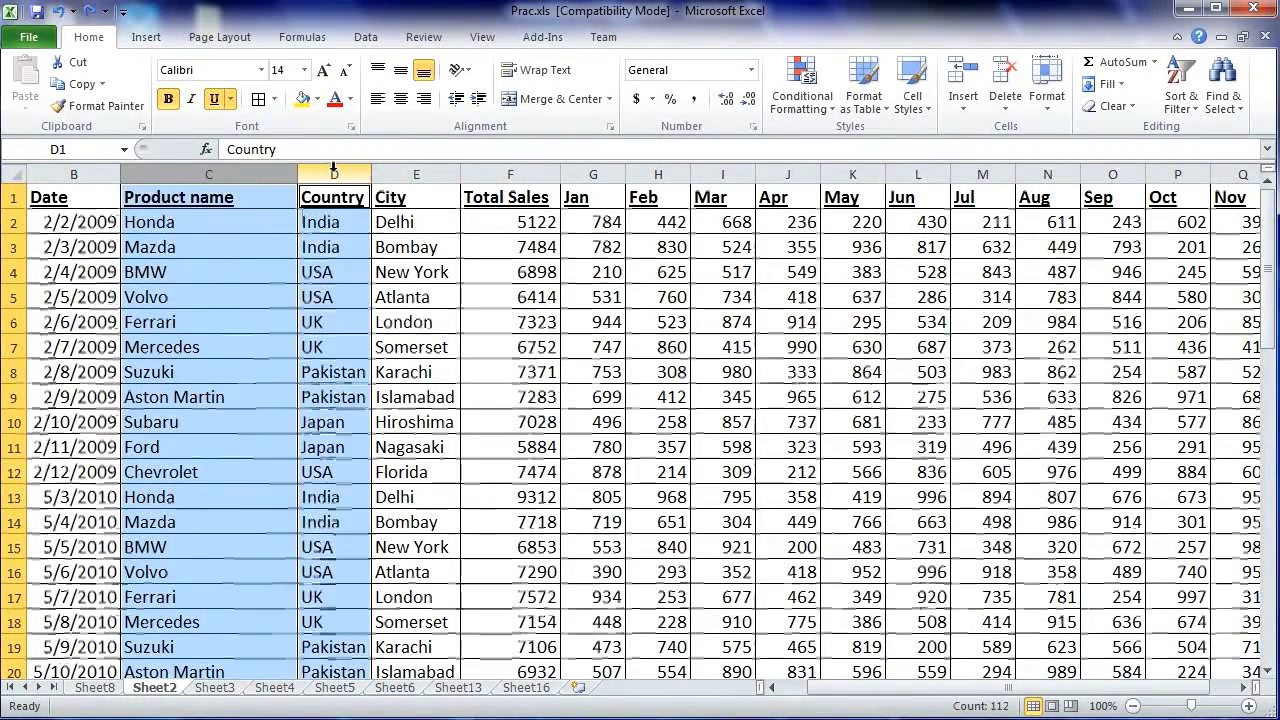
ctrl+click(399, 174)
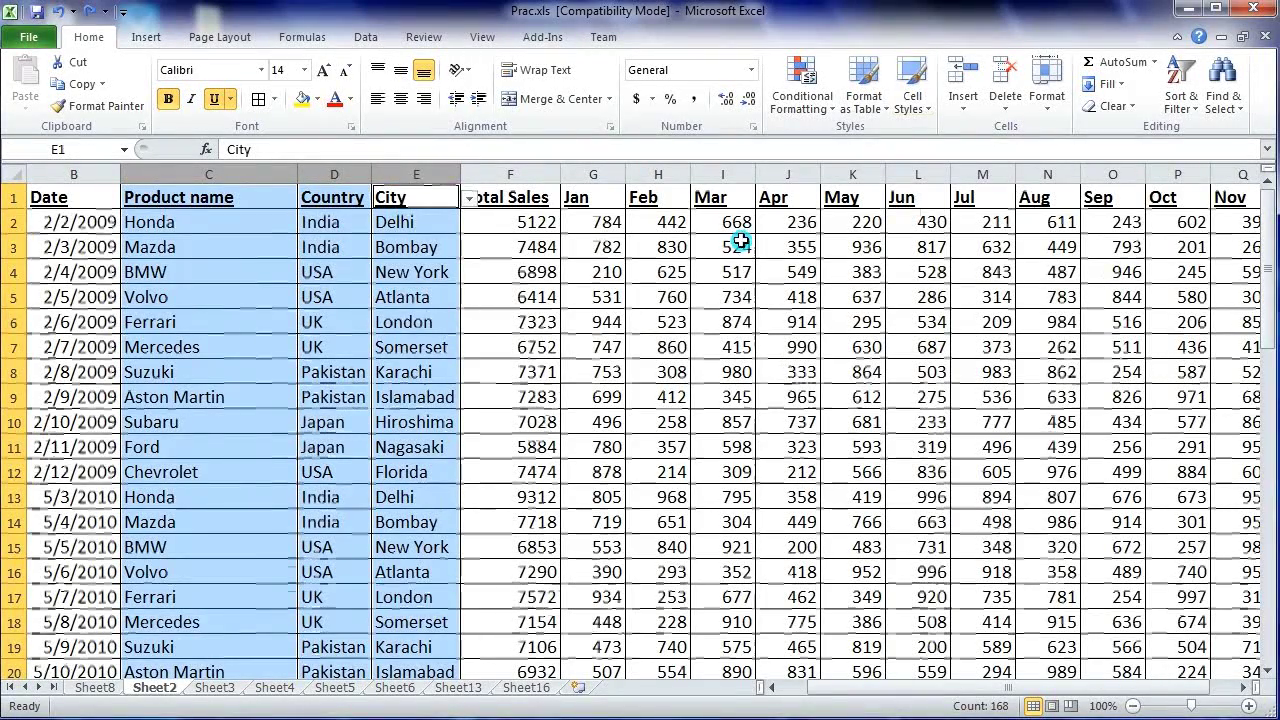
click(1050, 102)
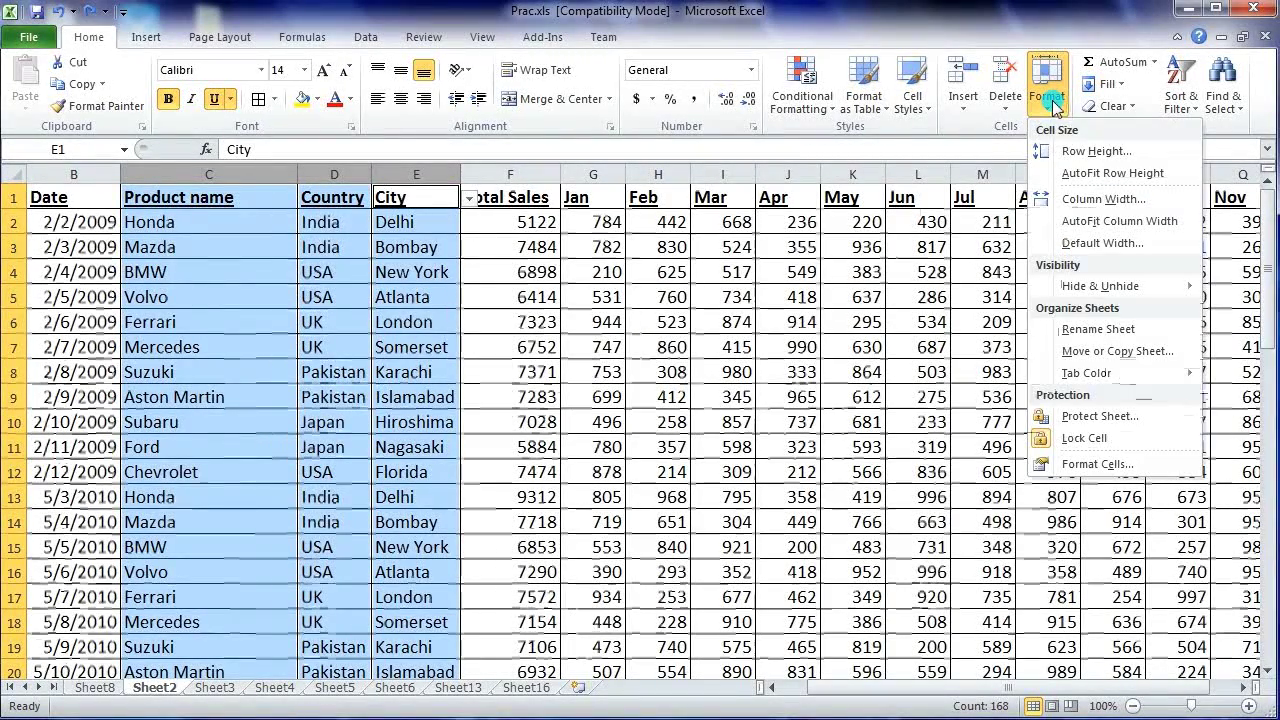
click(1110, 200)
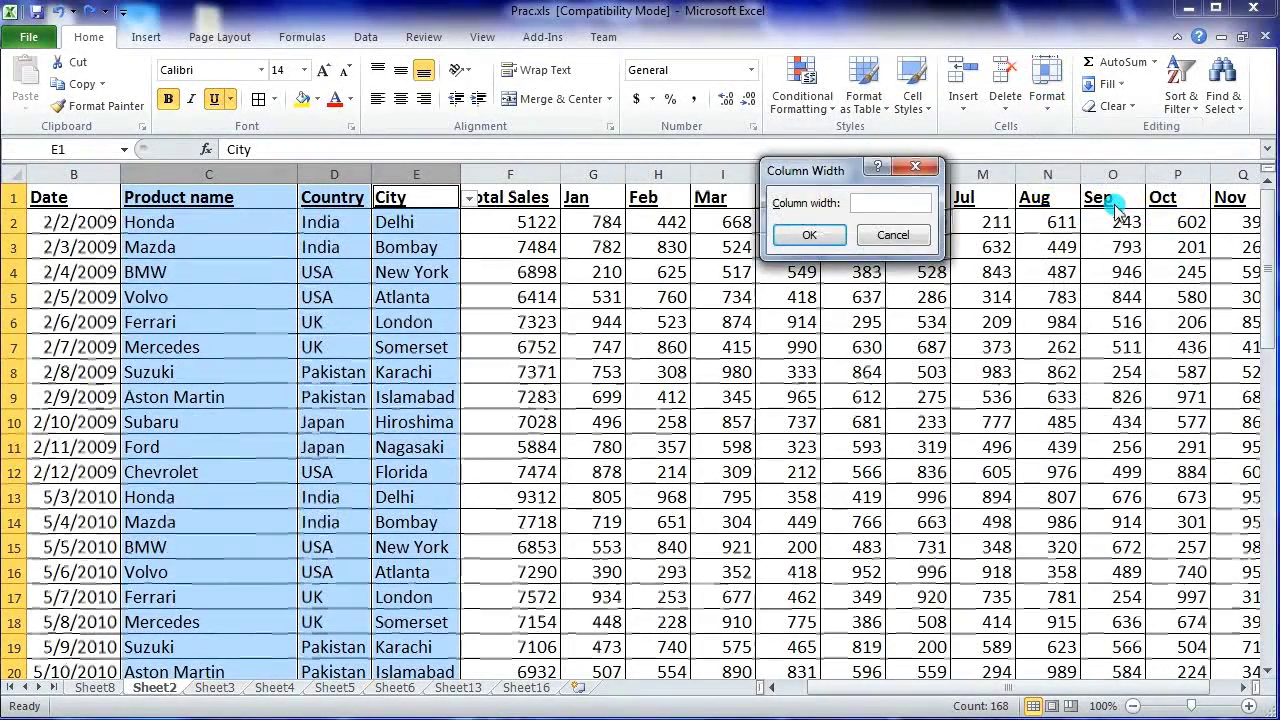
text(25)
key(Return)
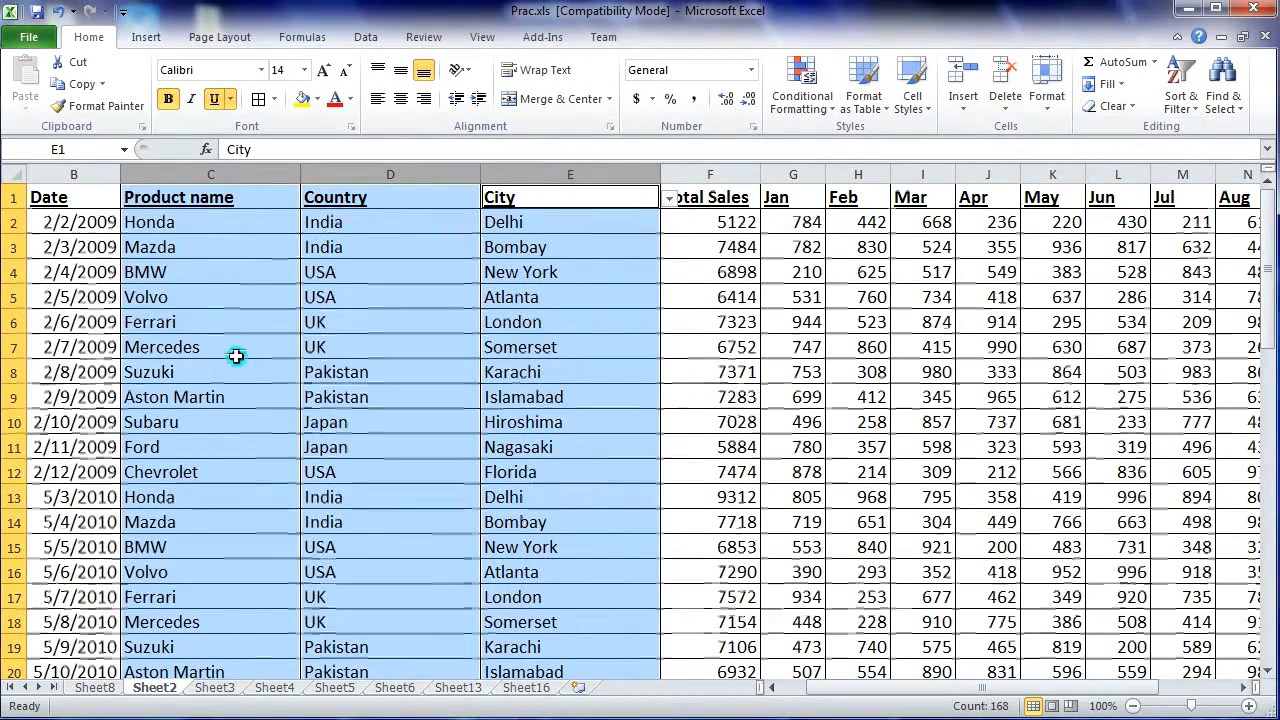
click(706, 364)
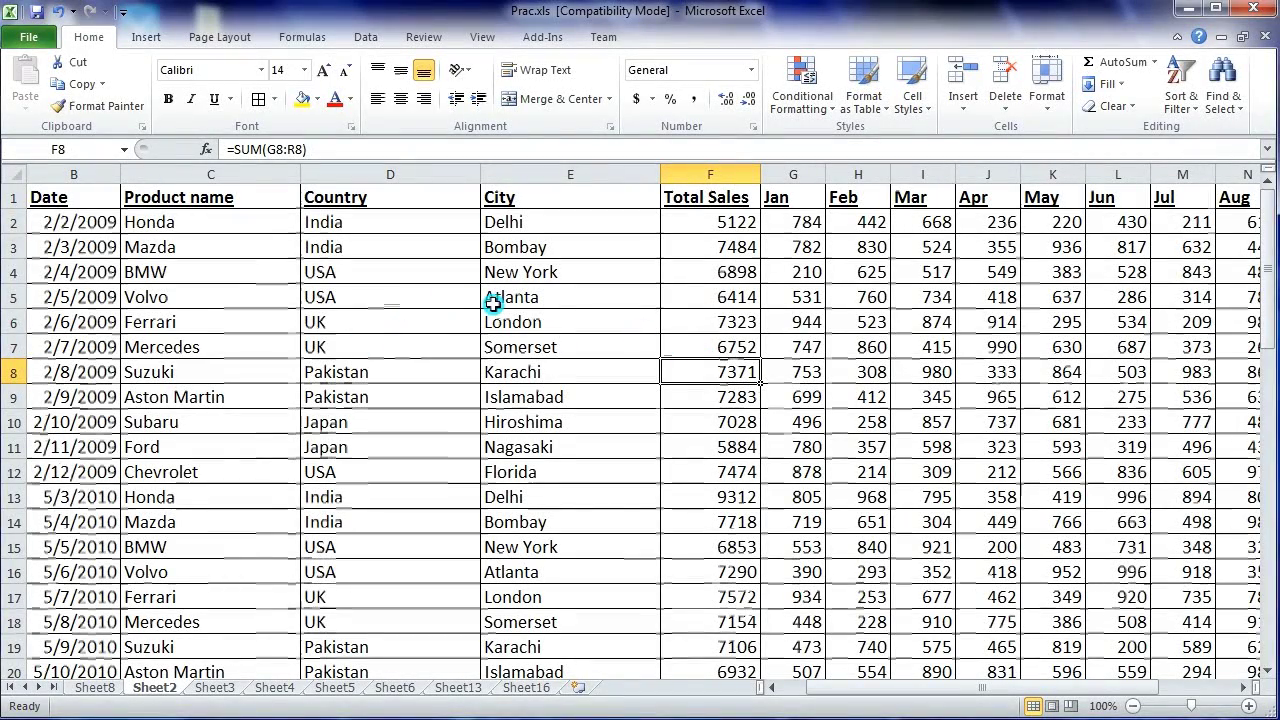